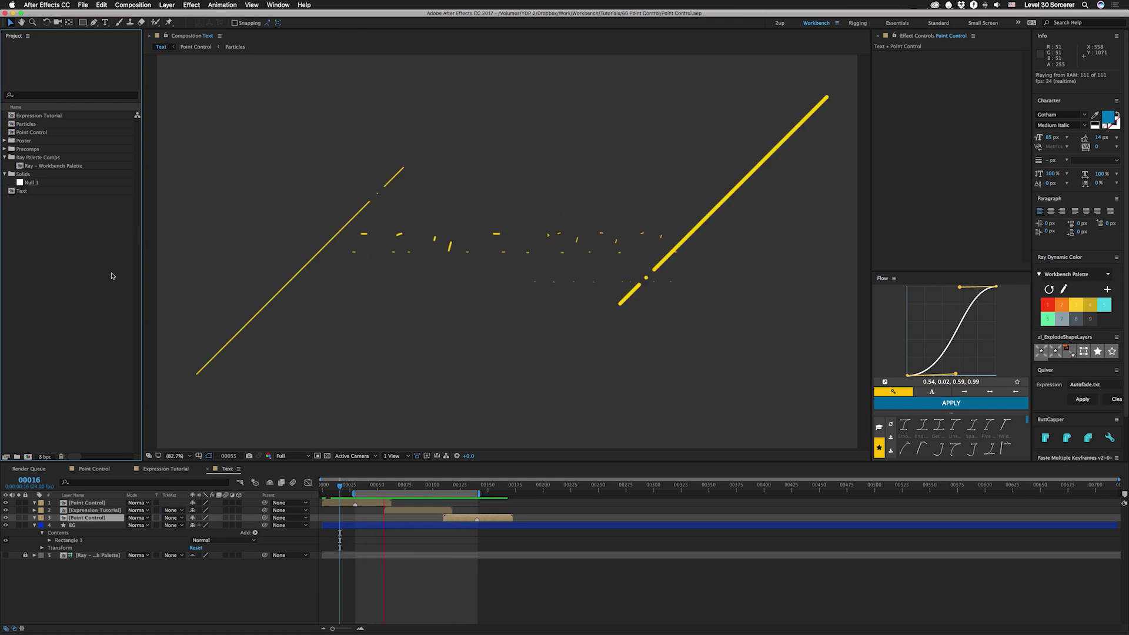
Step: Stop the looping preview at frame 00016 to show the POINT CONTROL title
key(space)
Step: Give TriTriangle's Position the expression hp = effect("Hit")("Point"); [value[0]+hp[0], value[1]+hp[1]]
click(94, 470)
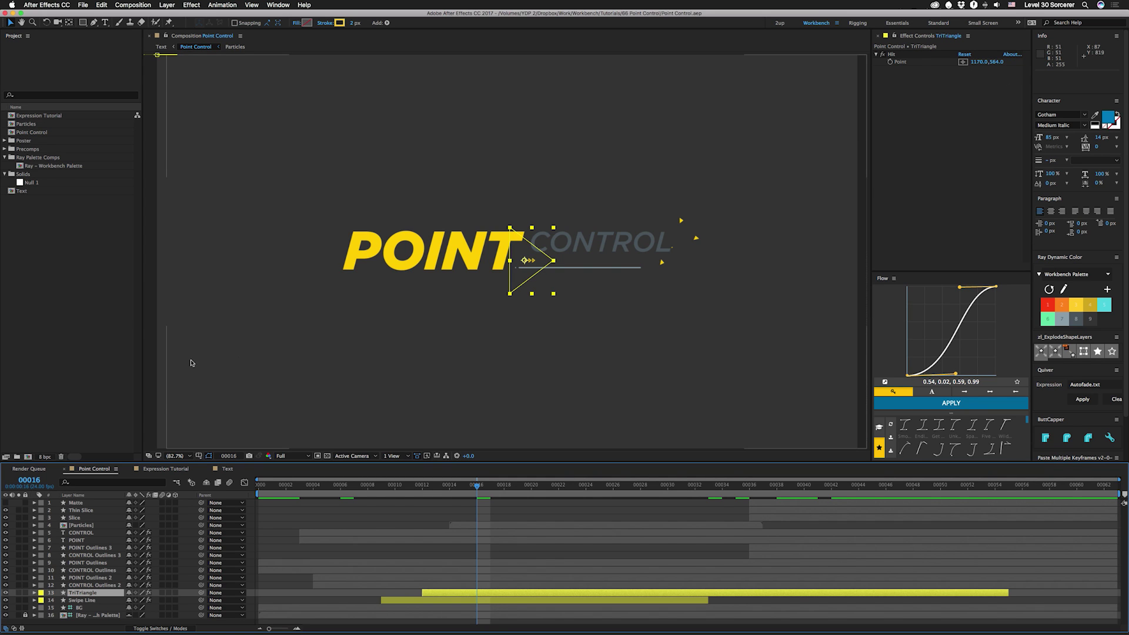
key(p)
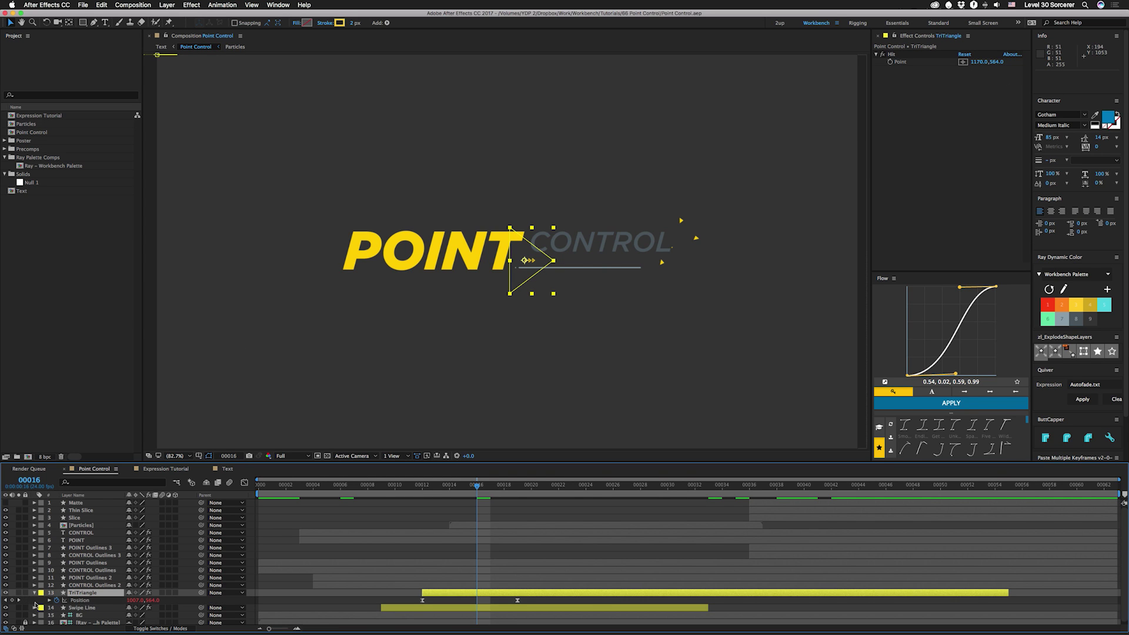
alt+click(56, 601)
text(hp = effect("Hit")("Point"); [value[0]+hp[0],value[1]+hp[1]];)
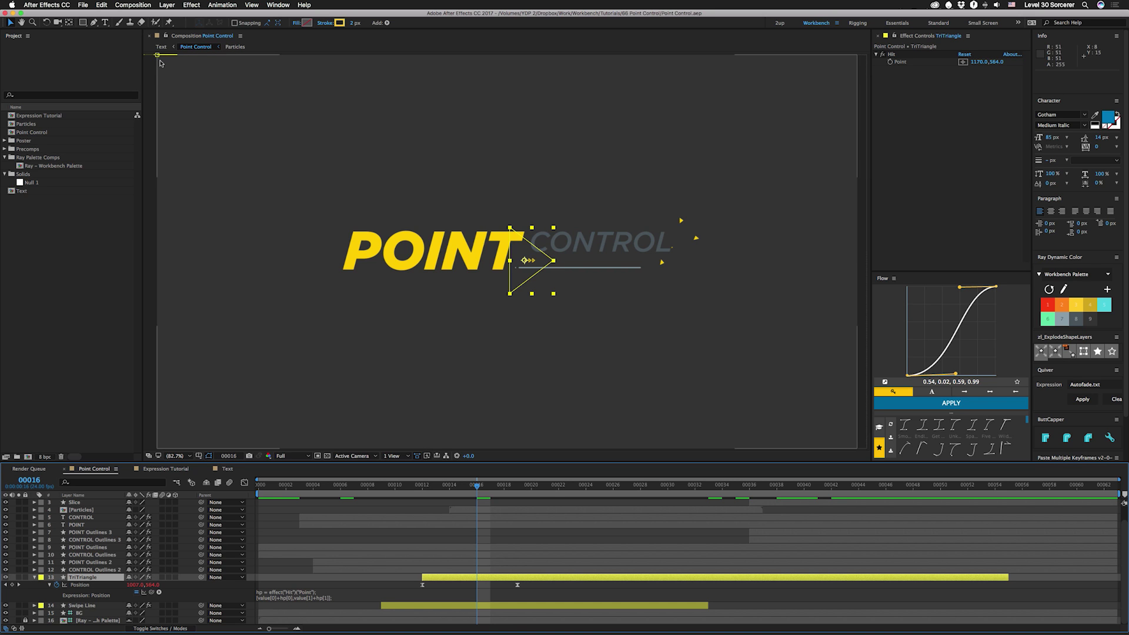
drag(236, 154, 553, 230)
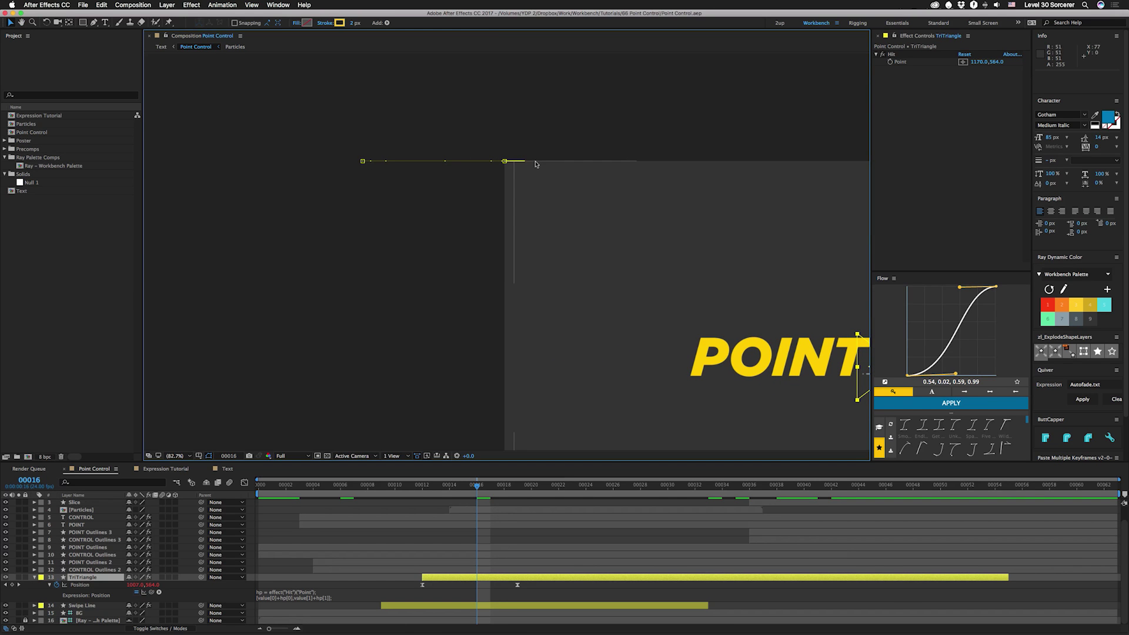
key(space)
drag(720, 370, 522, 258)
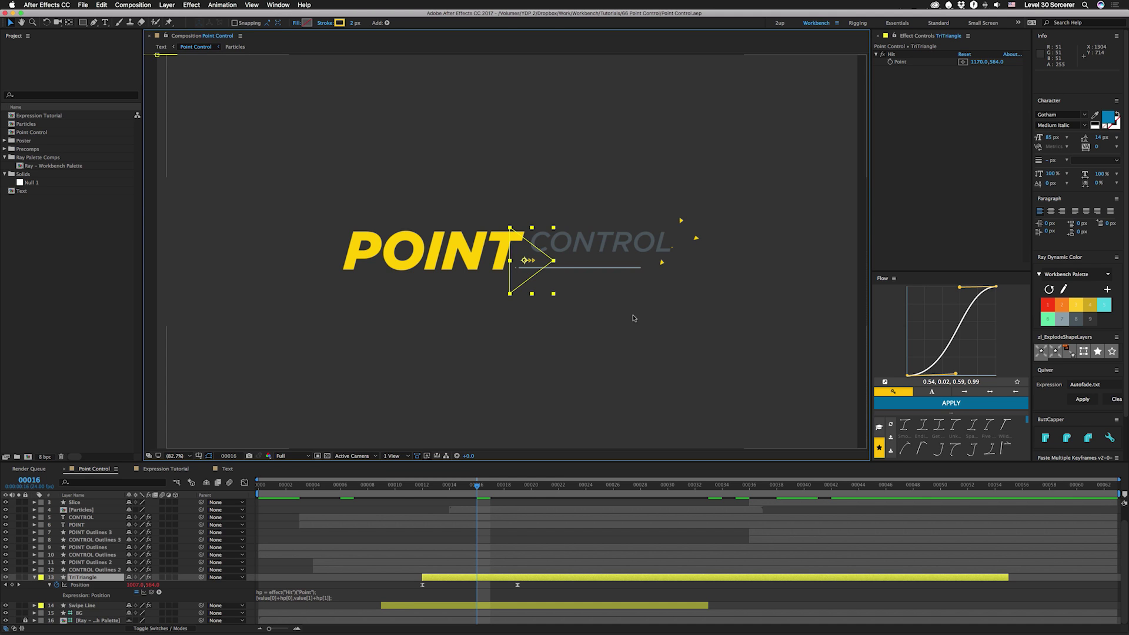
Step: Set the Swipe Line layer's Hit point to 1298, 586
click(492, 606)
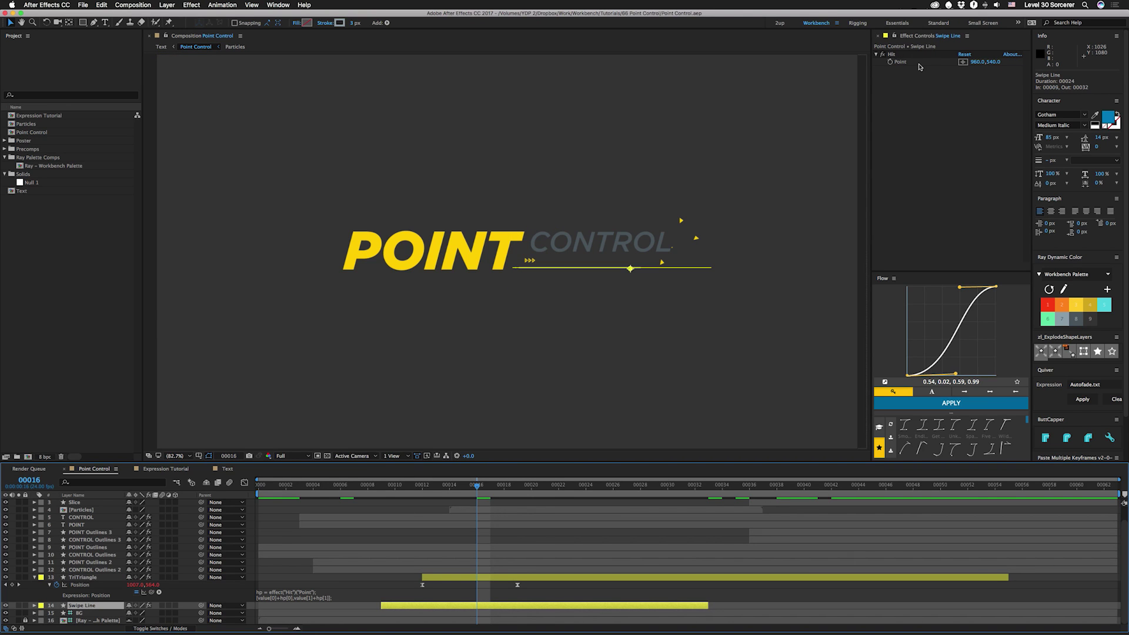
key(p)
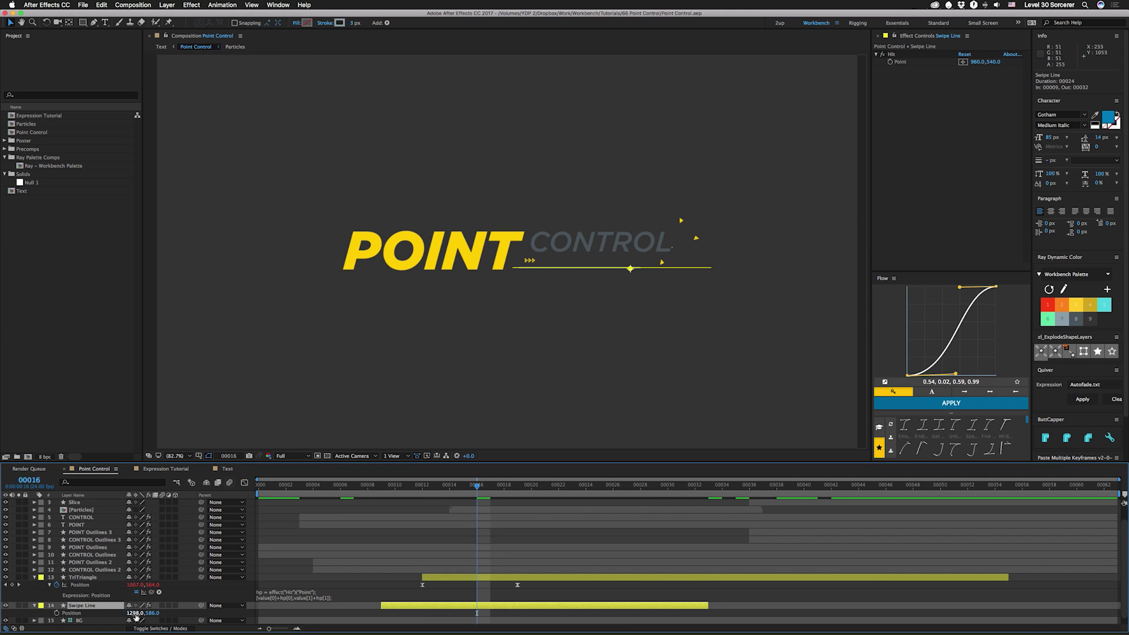
click(976, 62)
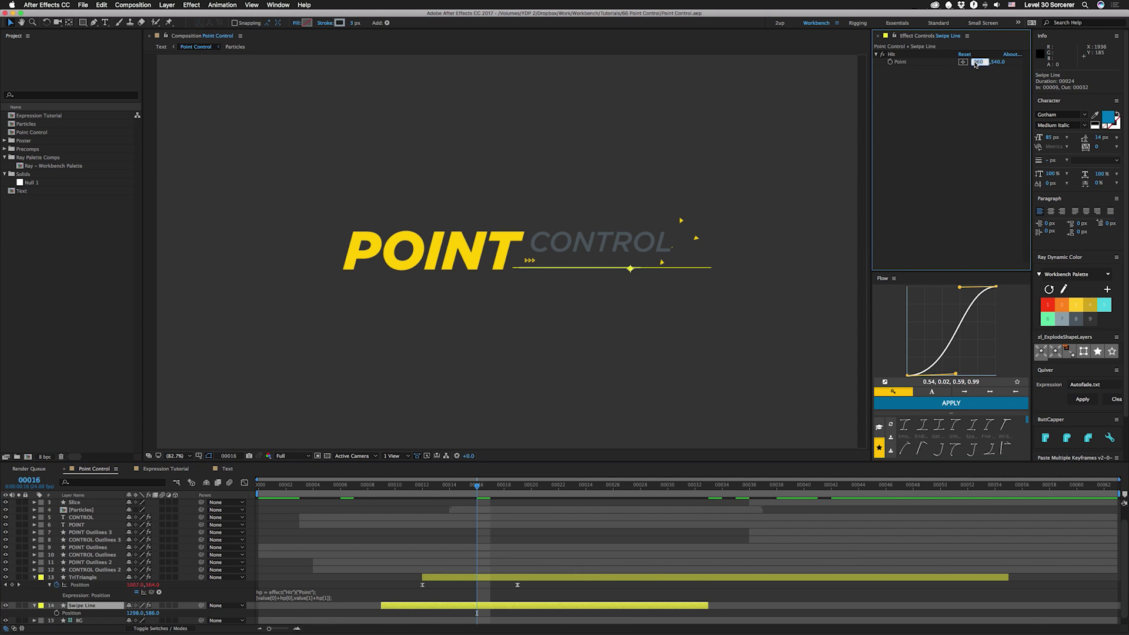
text(1298)
key(Tab)
text(5)
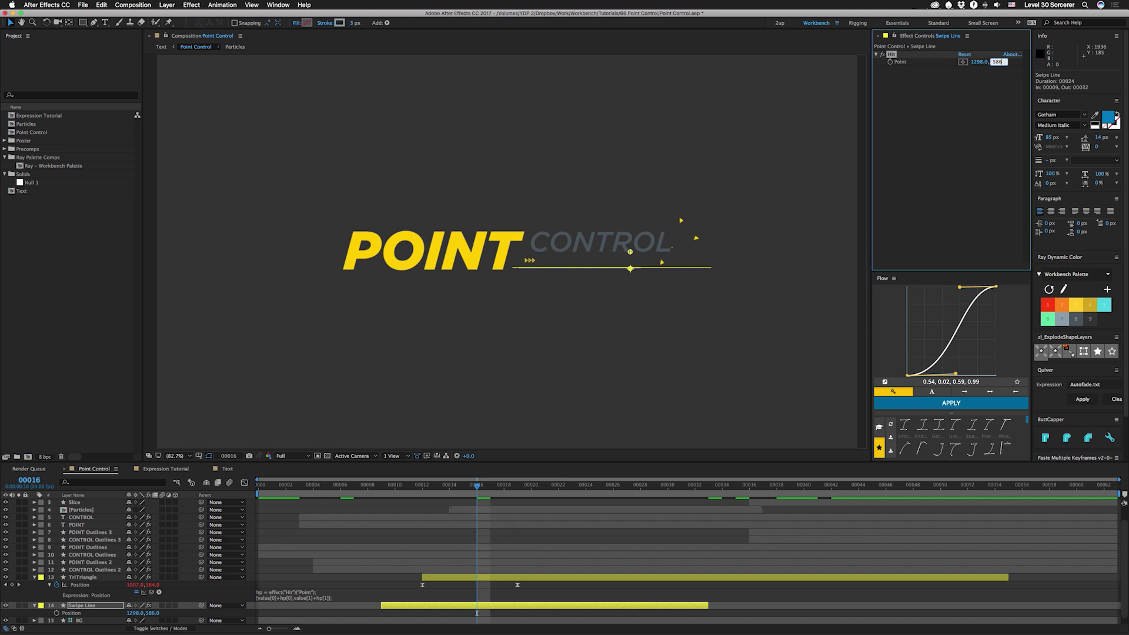
text(86)
key(Return)
Step: Set the Swipe Line's Position to 960, 540
click(135, 613)
text(960)
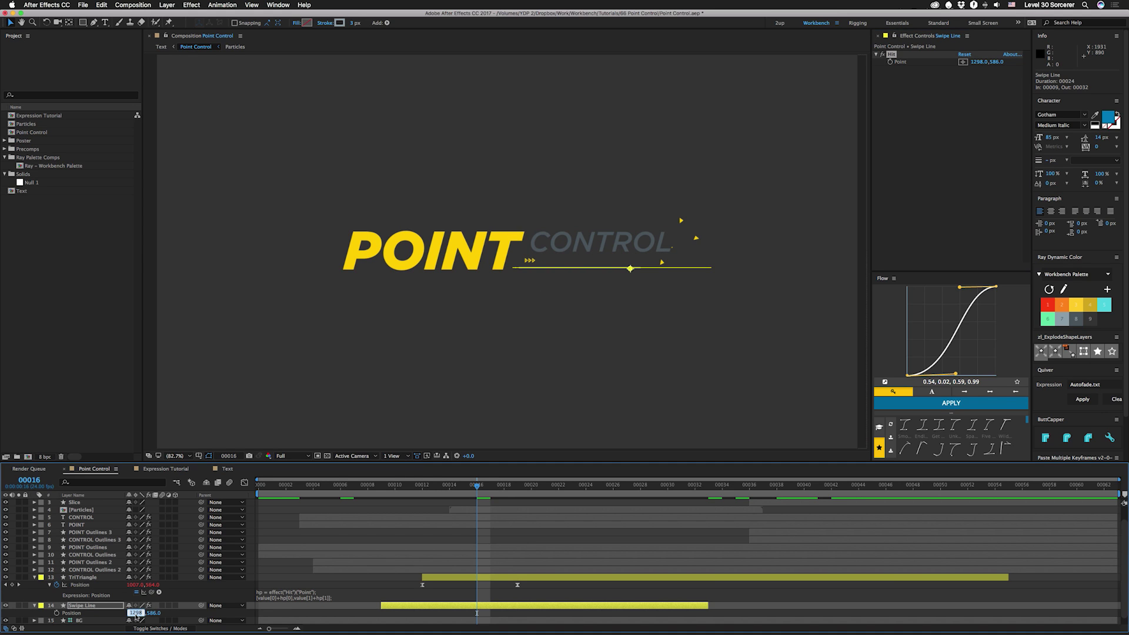
key(Tab)
text(540)
key(Return)
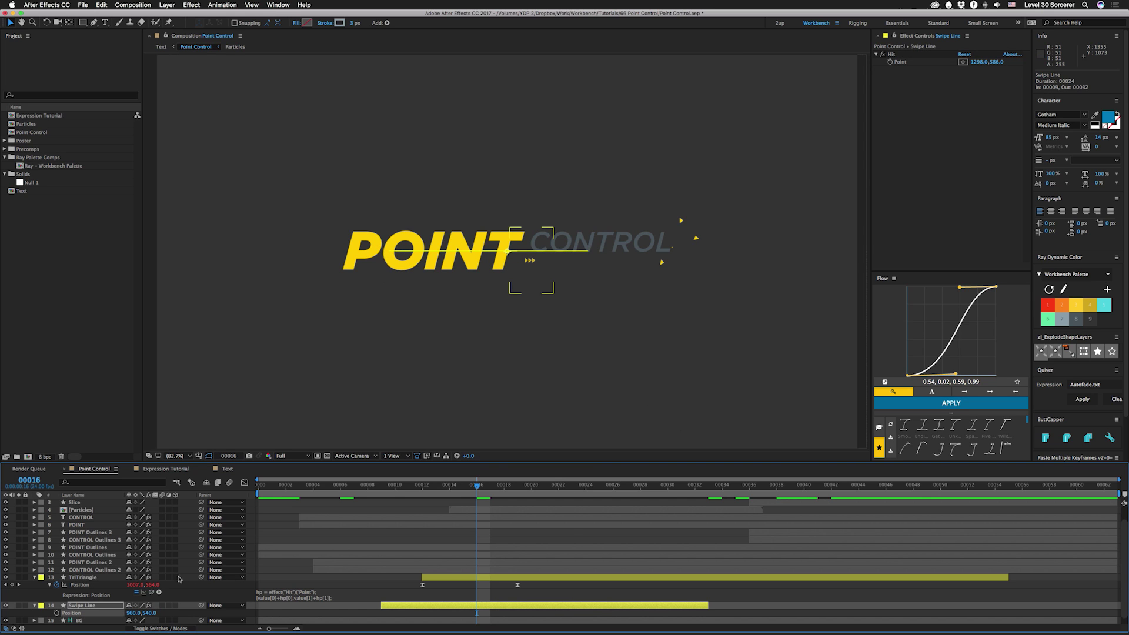
Step: Check the swipe path end point against title-safe guides, undo the stray stopwatch, and add a Position expression
key(g)
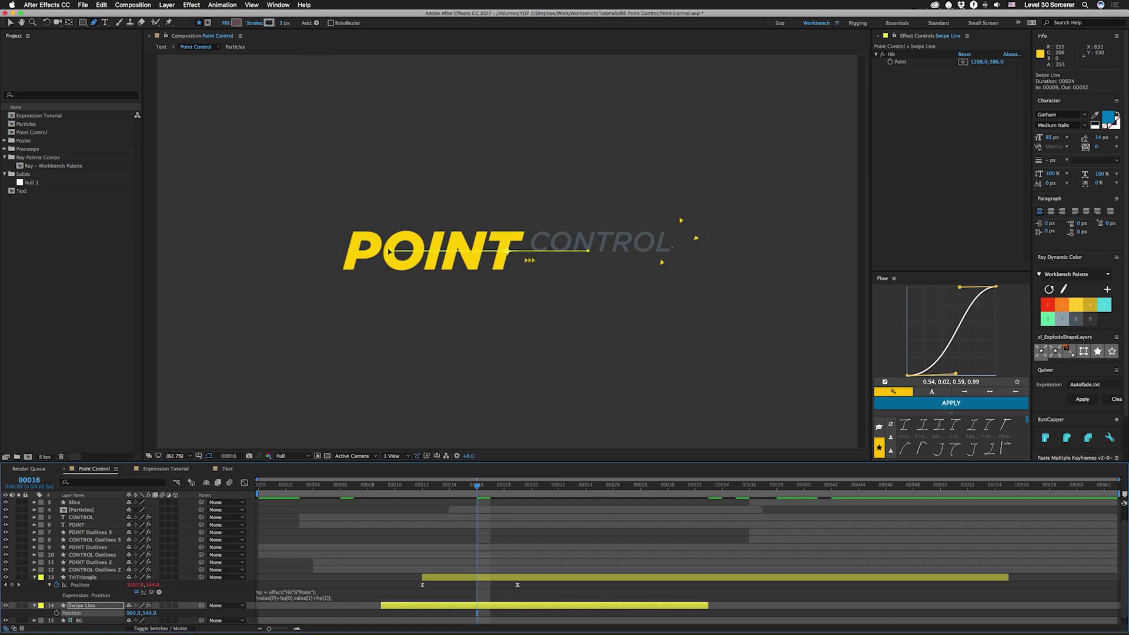
click(531, 253)
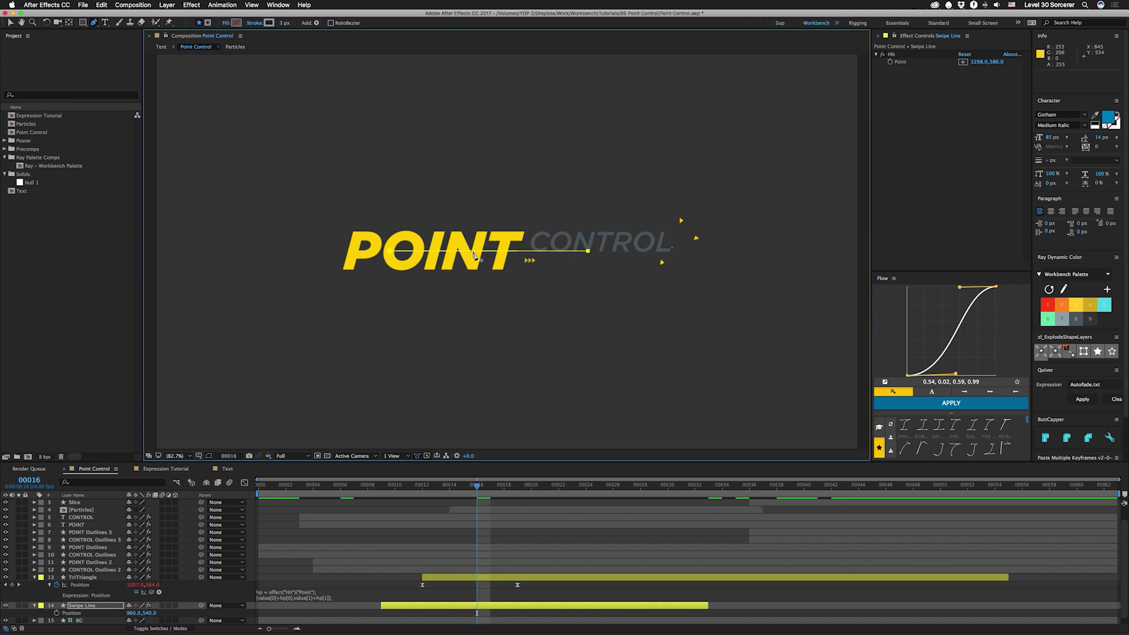
key(apostrophe)
key(v)
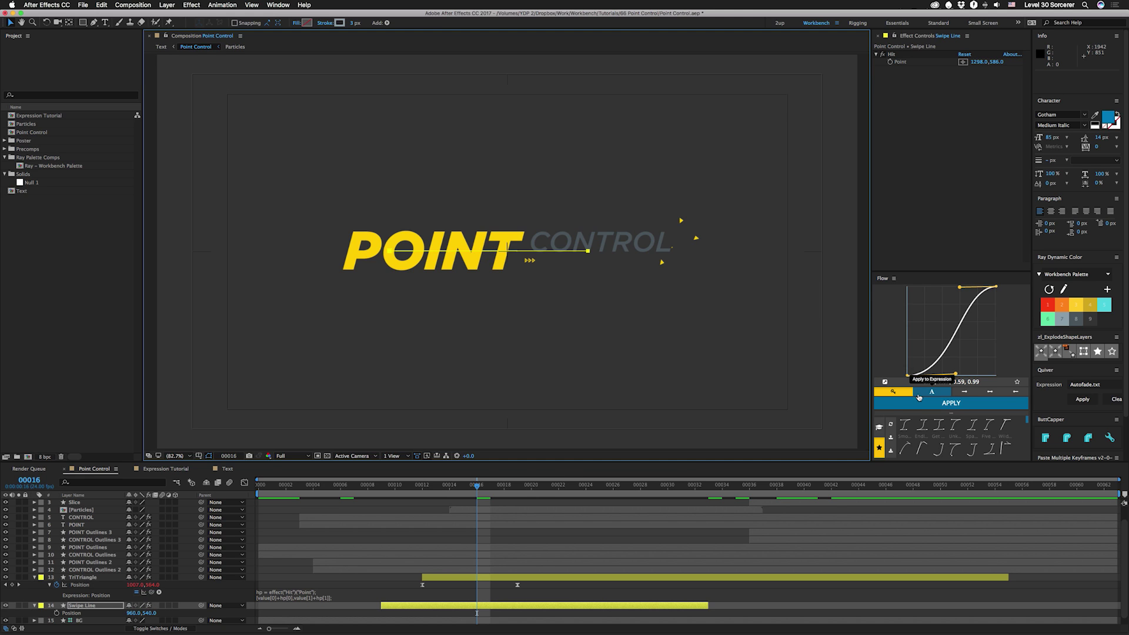
key(super+z)
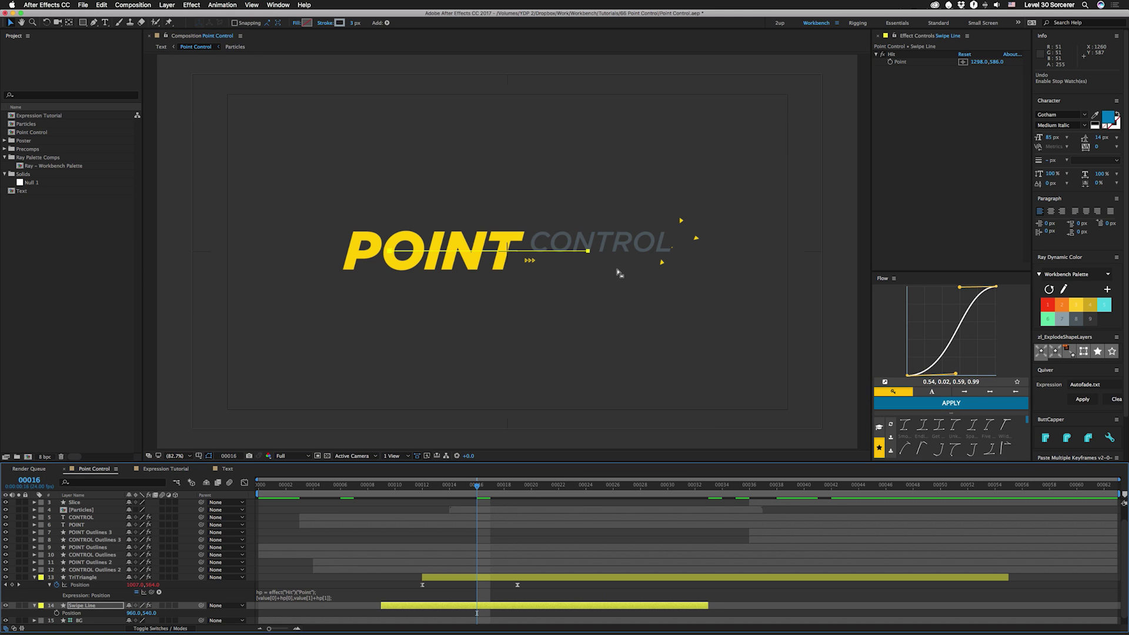
alt+click(56, 613)
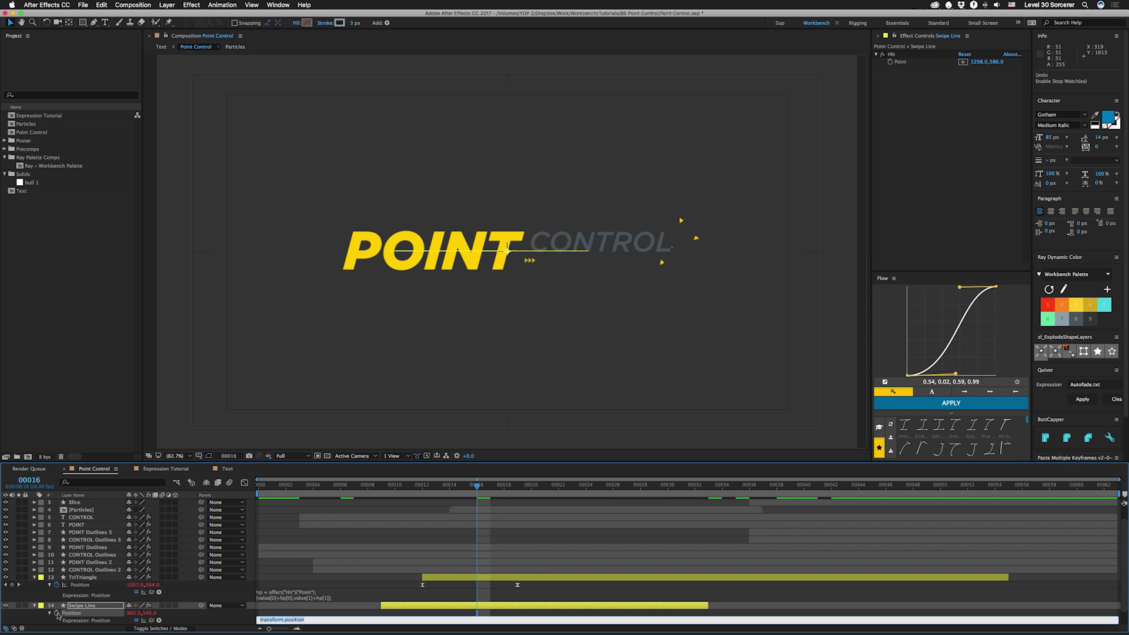
Step: Write the Swipe Line Position expression: hp pick-whipped to Hit point, hp = hp - [960,540]; position = hp
text(hp =)
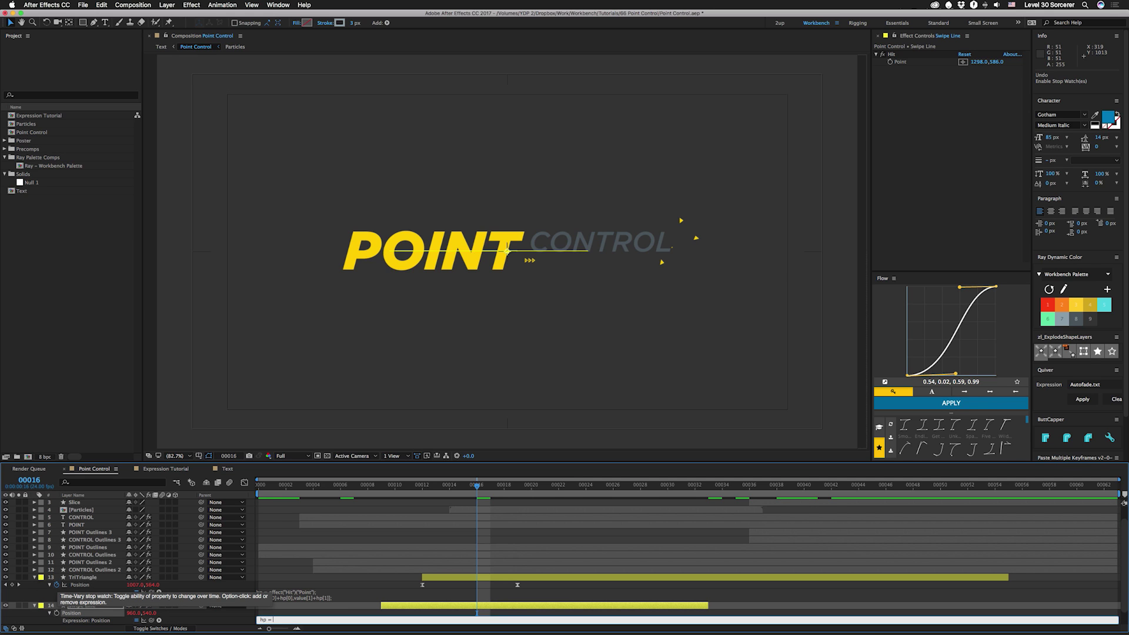
drag(152, 621, 910, 64)
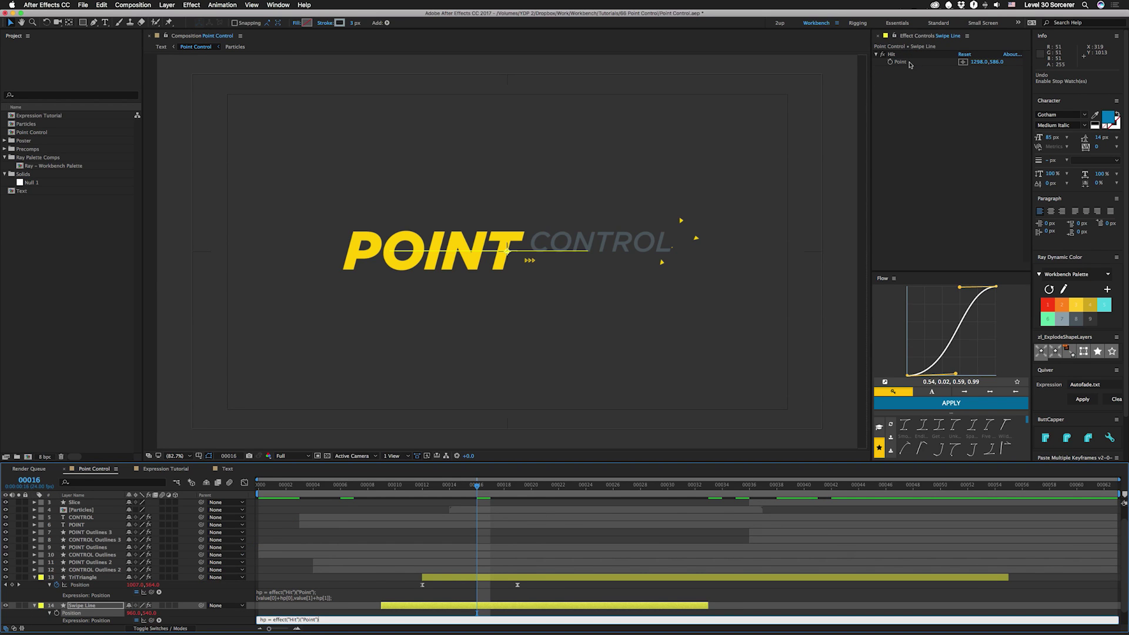
key(Return)
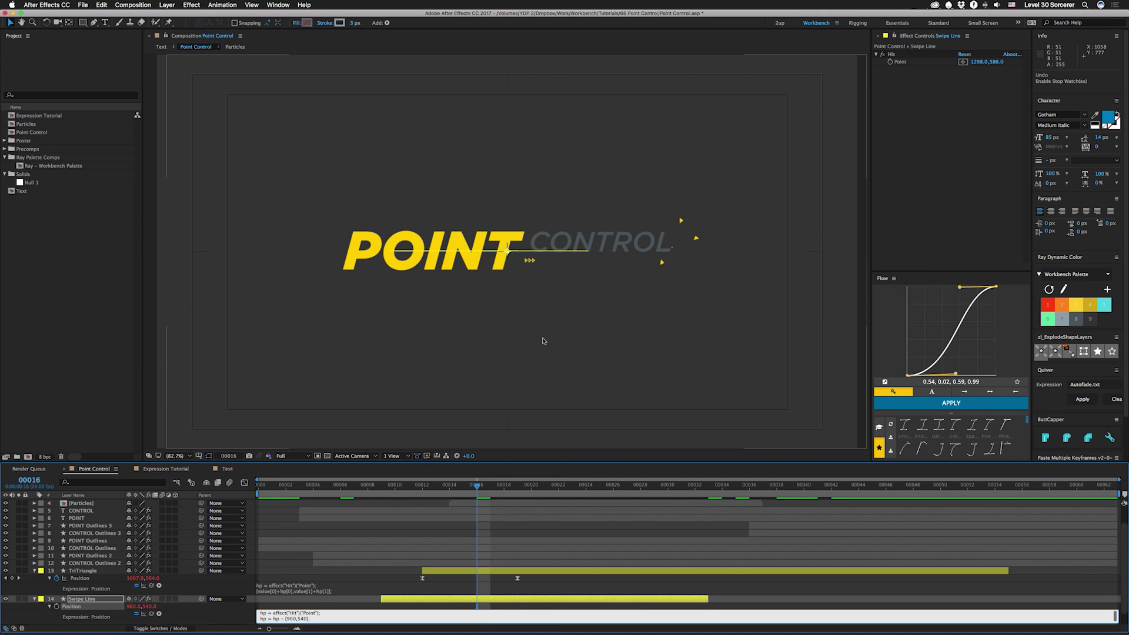
key(Return)
text(position + hp;)
click(185, 606)
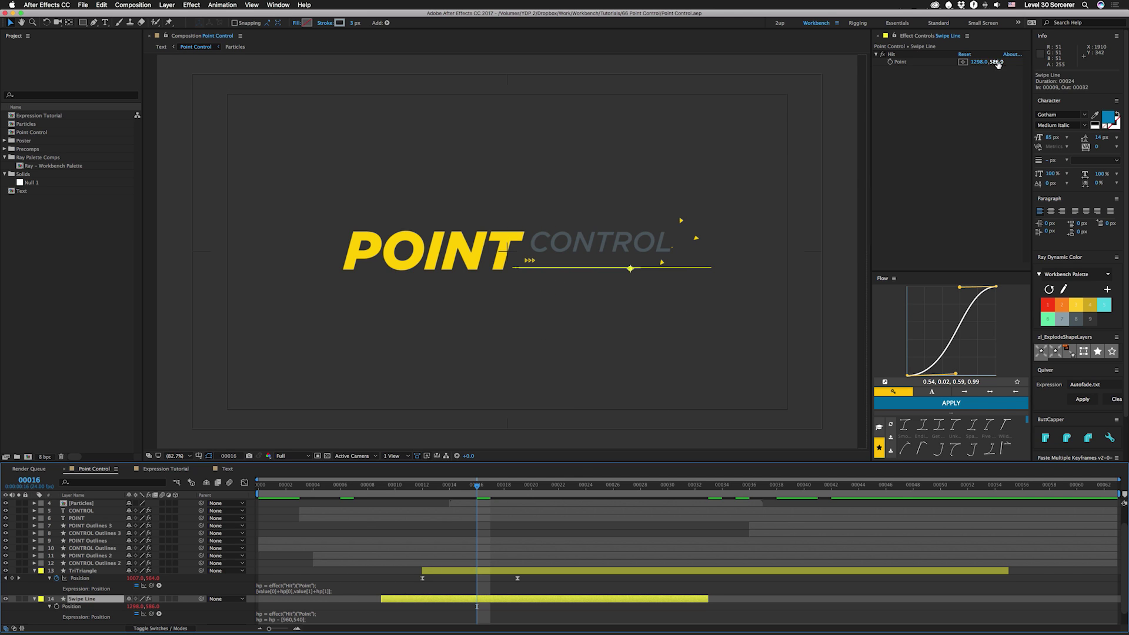
drag(996, 63, 776, 62)
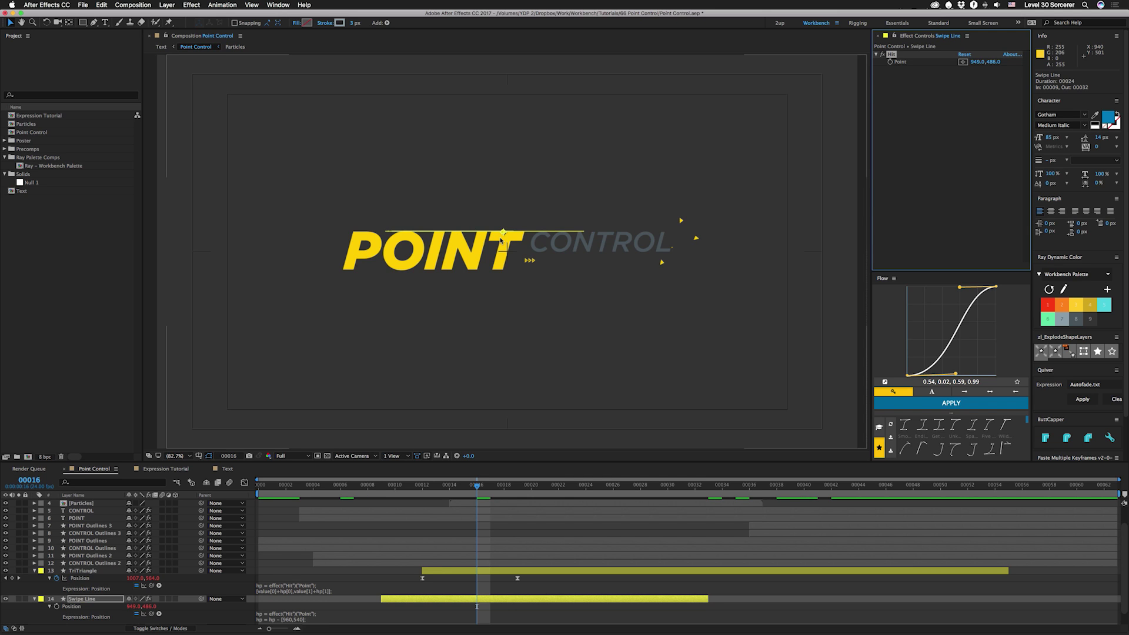
drag(503, 231, 631, 268)
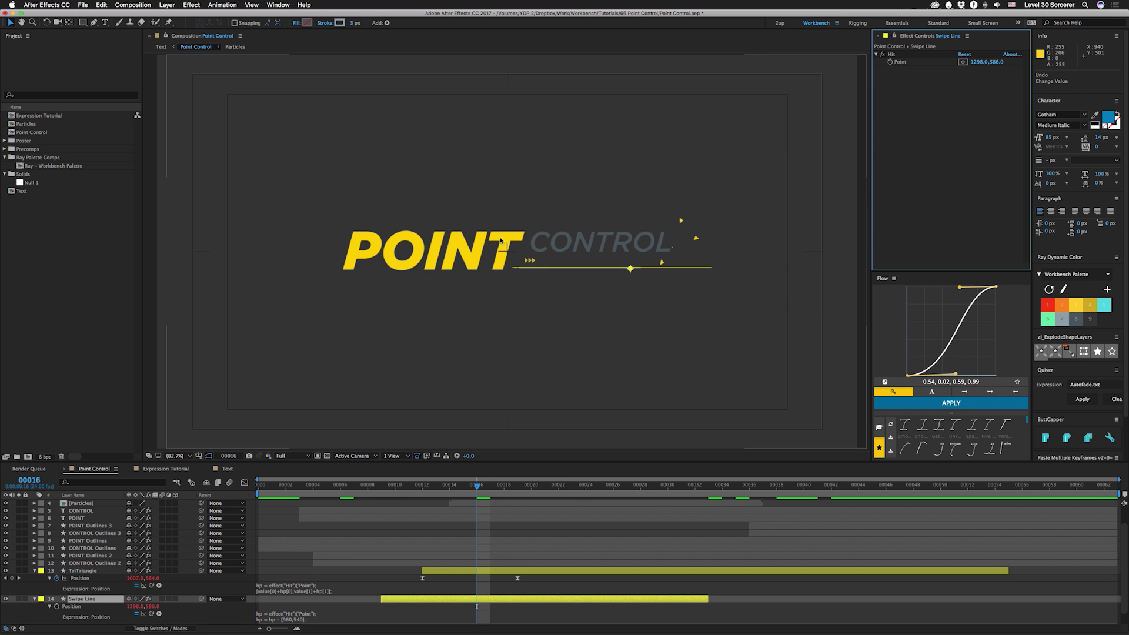
key(p)
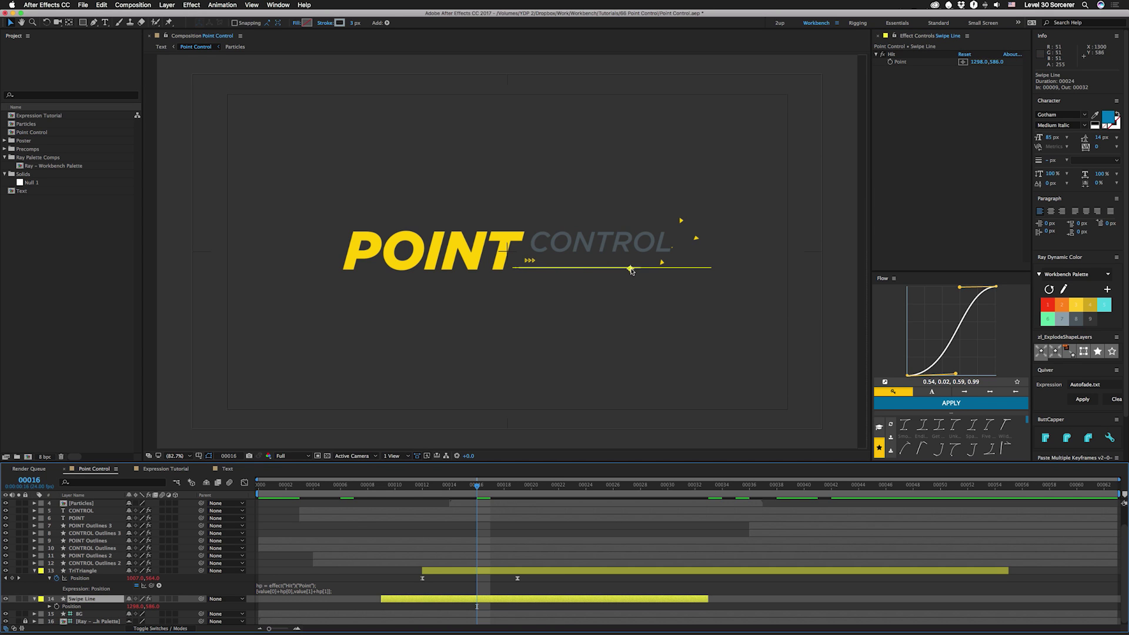
drag(633, 280, 574, 341)
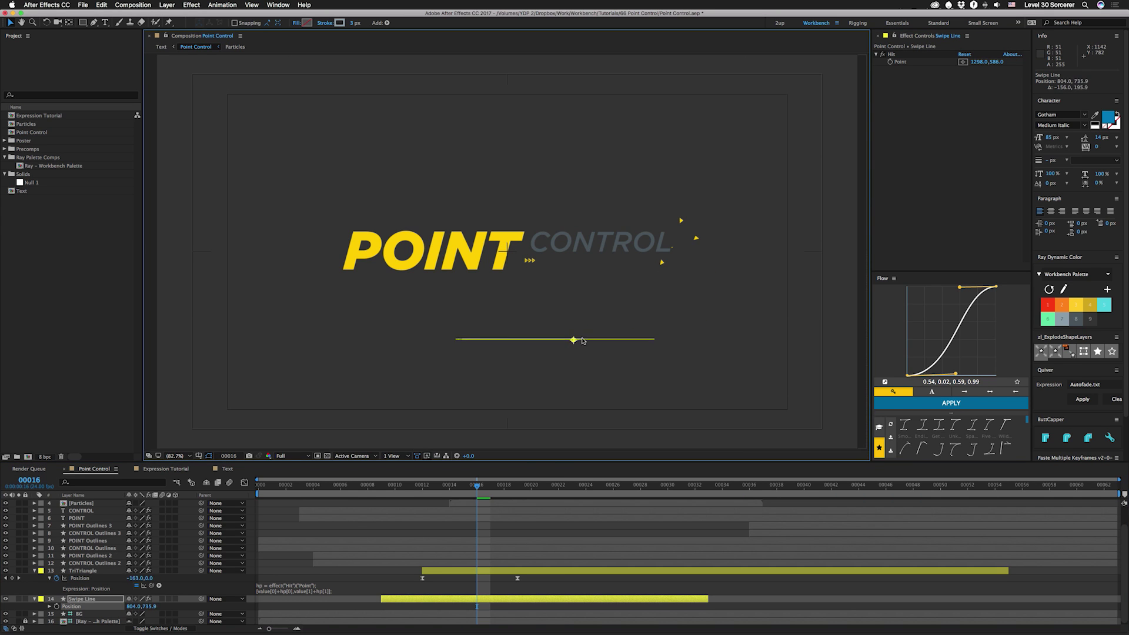
key(super+z)
drag(578, 269, 569, 399)
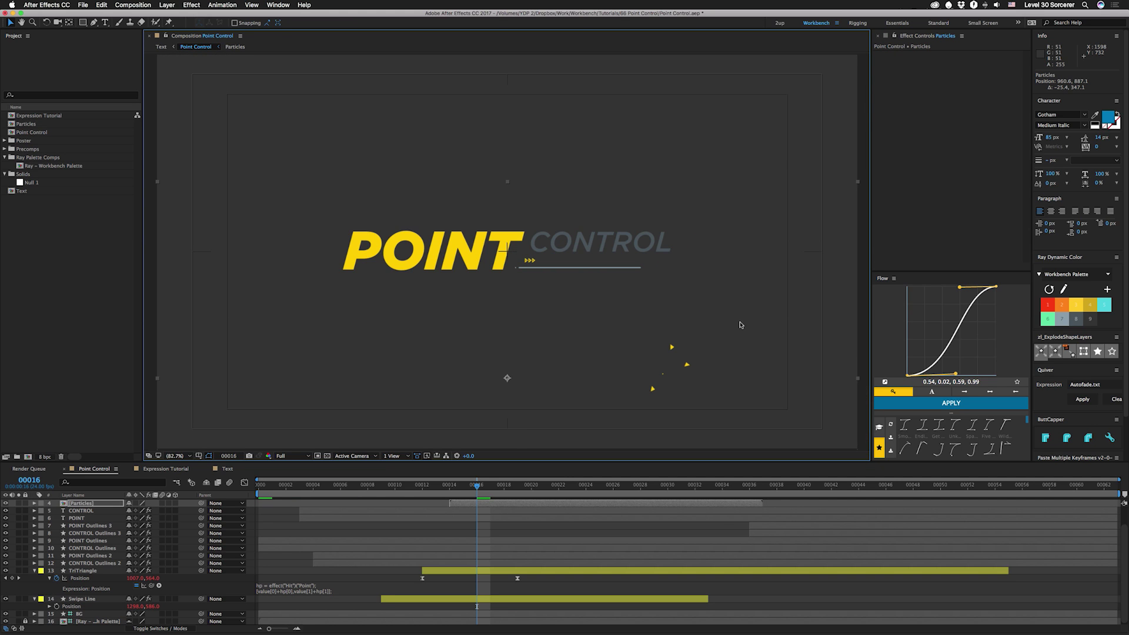
key(super+z)
Step: Reselect the Swipe Line layer and view frame 00039 with the diagonal swipe lines
click(91, 599)
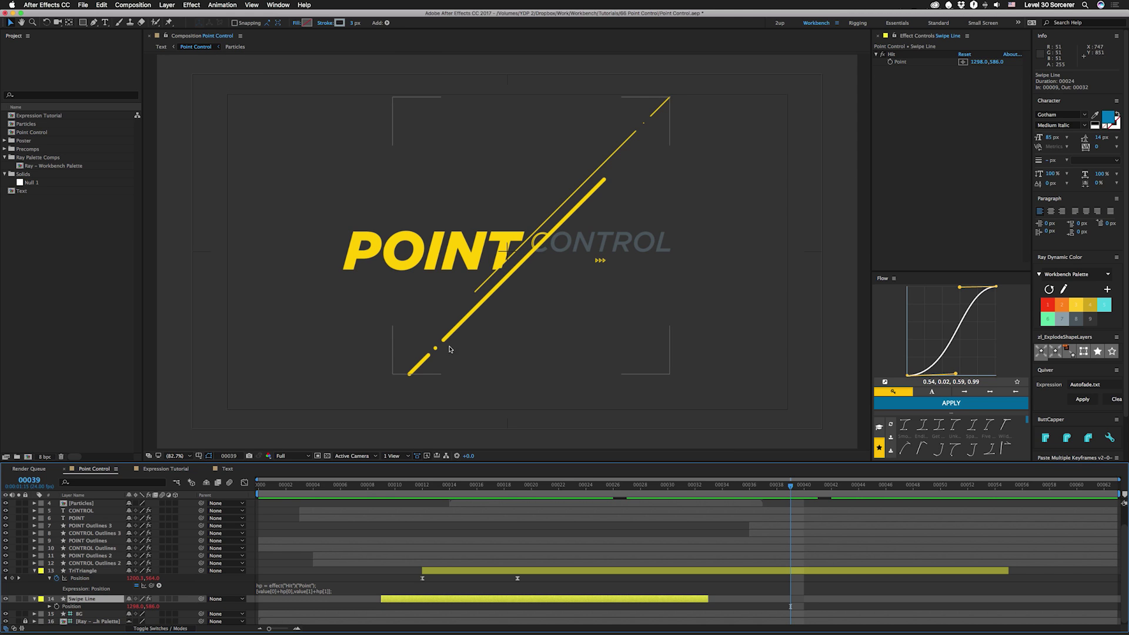
scroll(515, 541, up, 3)
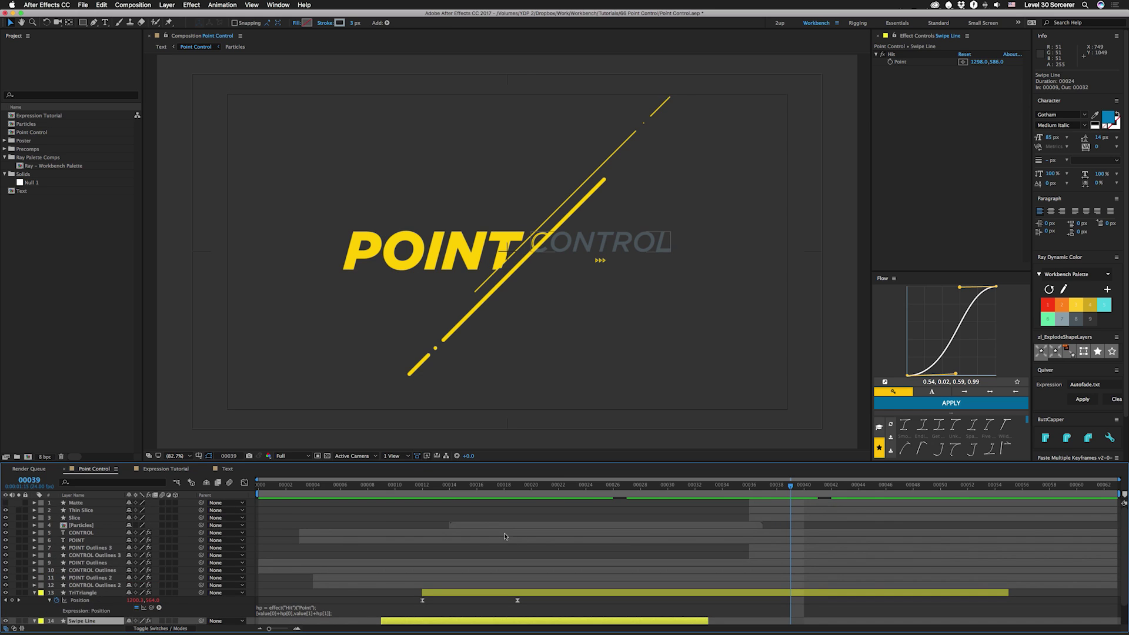
Step: Expand the Matte layer down to Contents > Left > Transform: Left
click(759, 504)
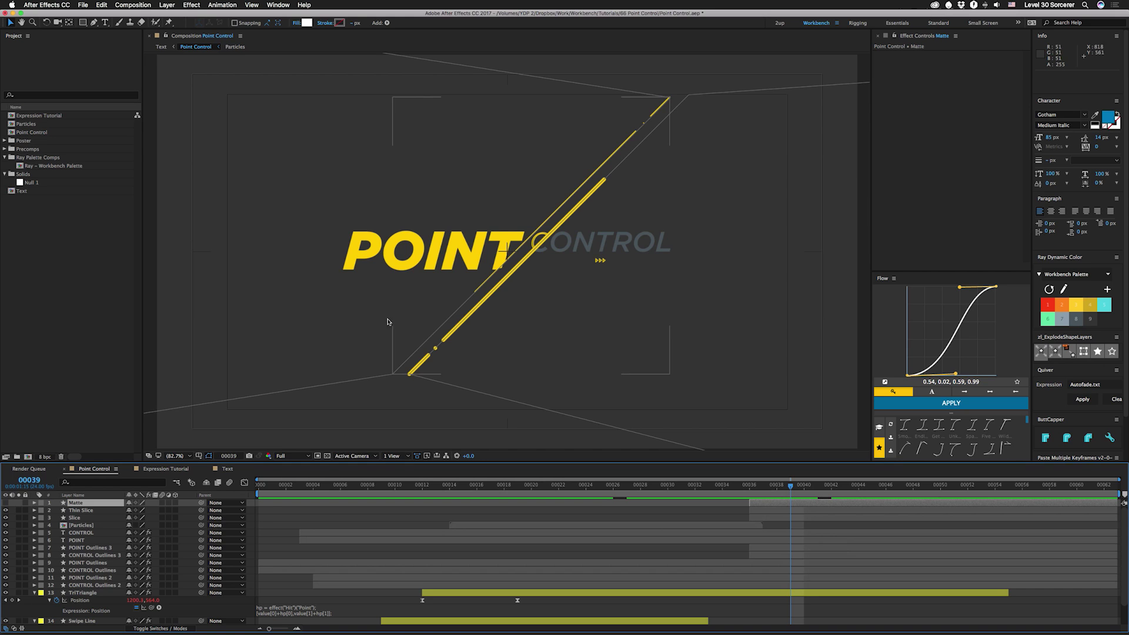
click(34, 503)
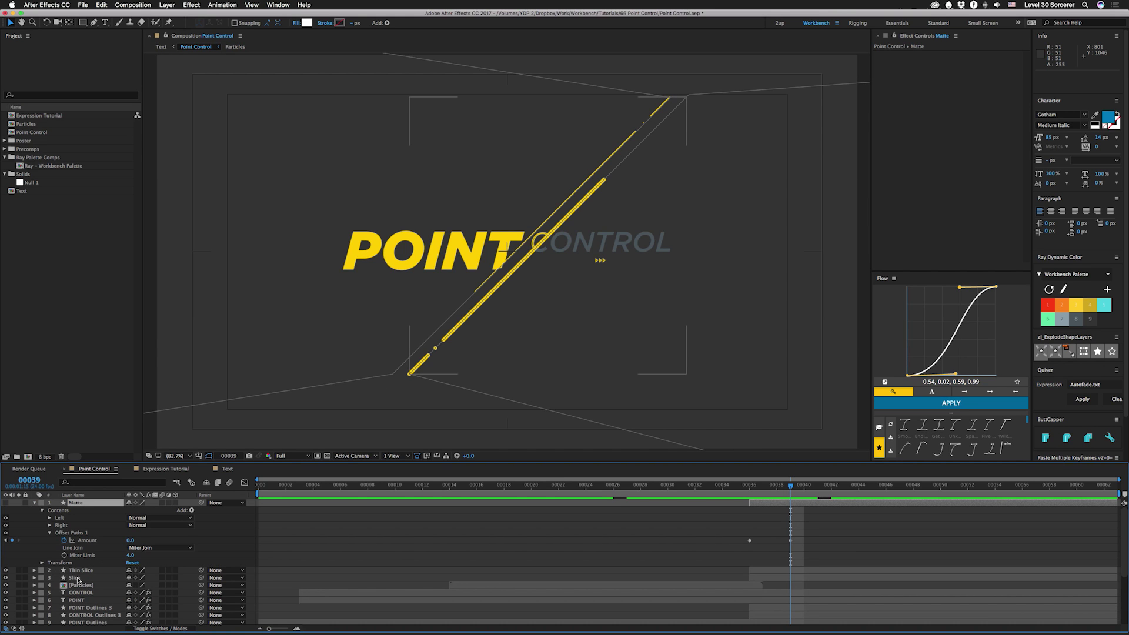
click(50, 517)
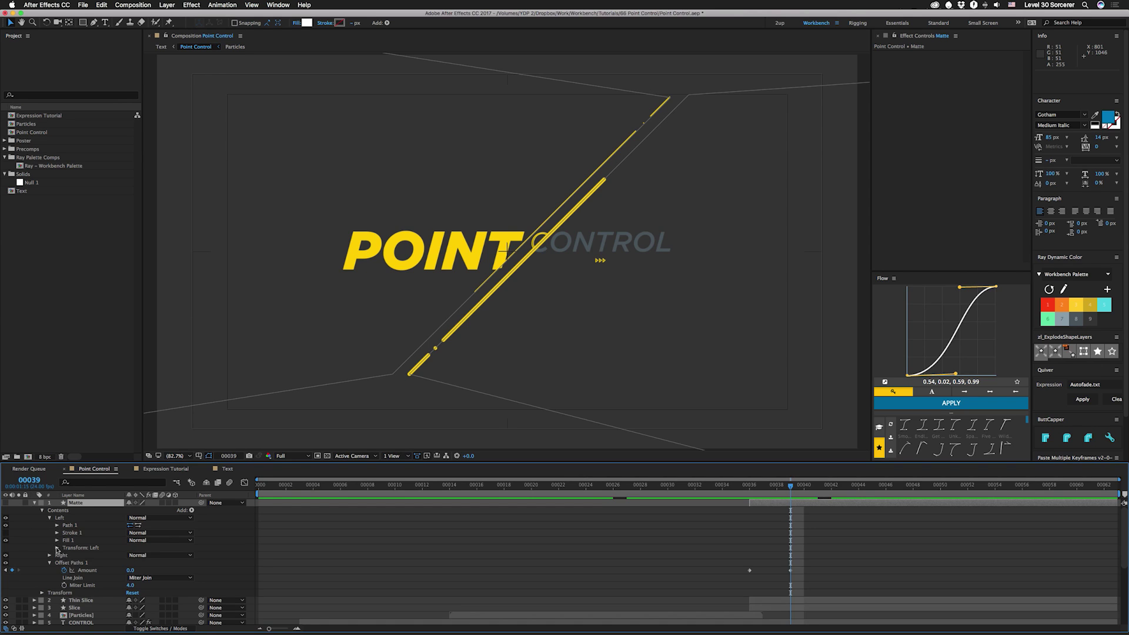
click(57, 548)
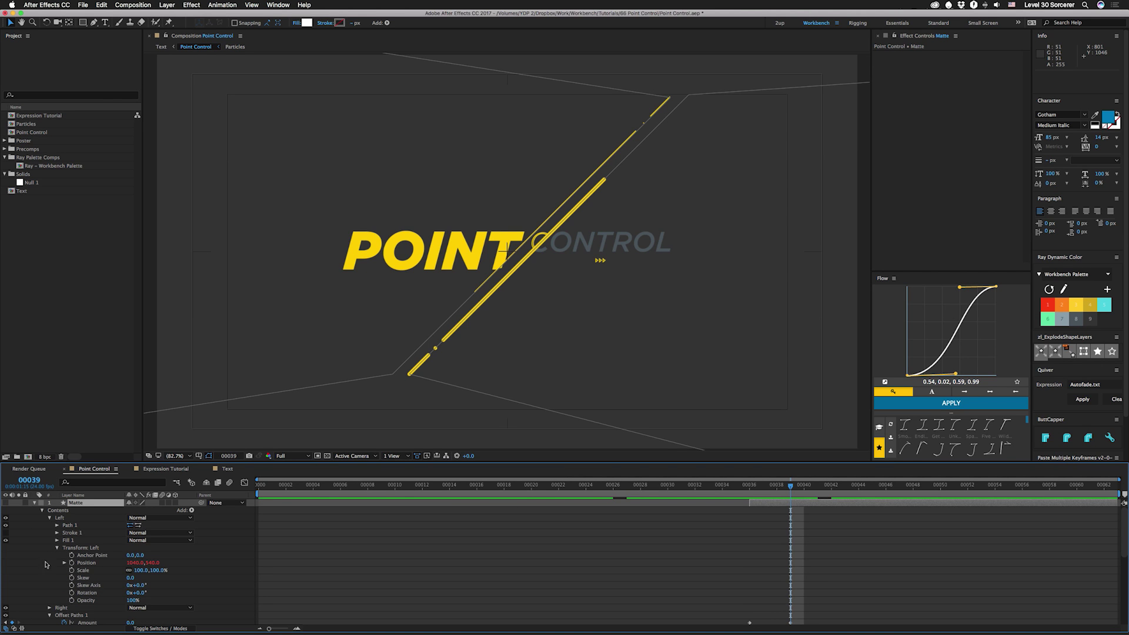
scroll(98, 563, down, 5)
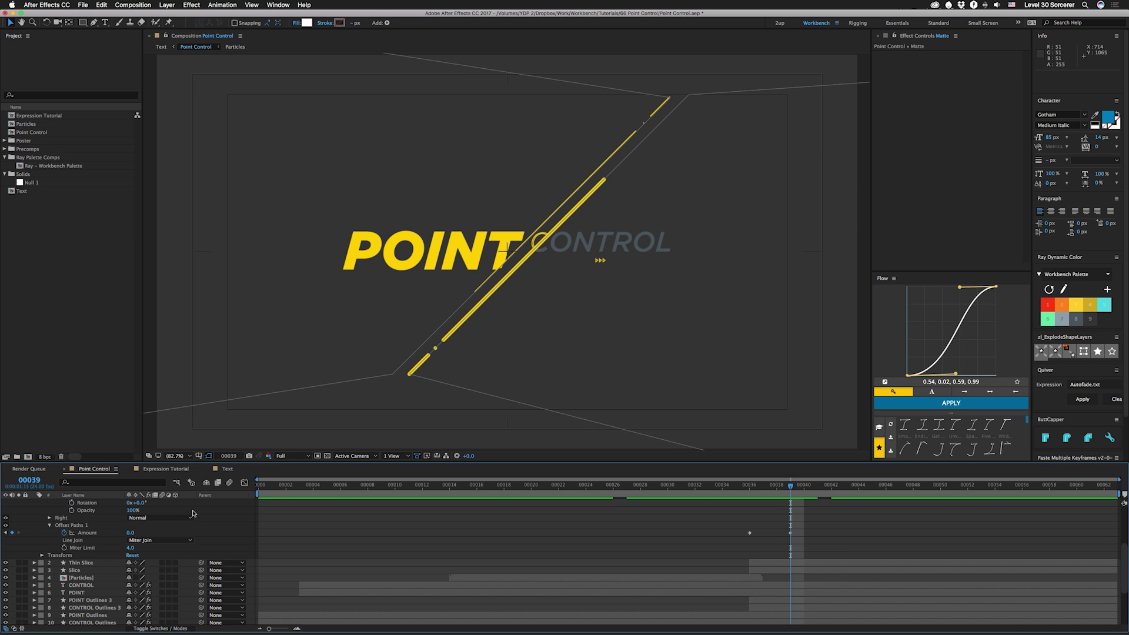
scroll(80, 521, up, 5)
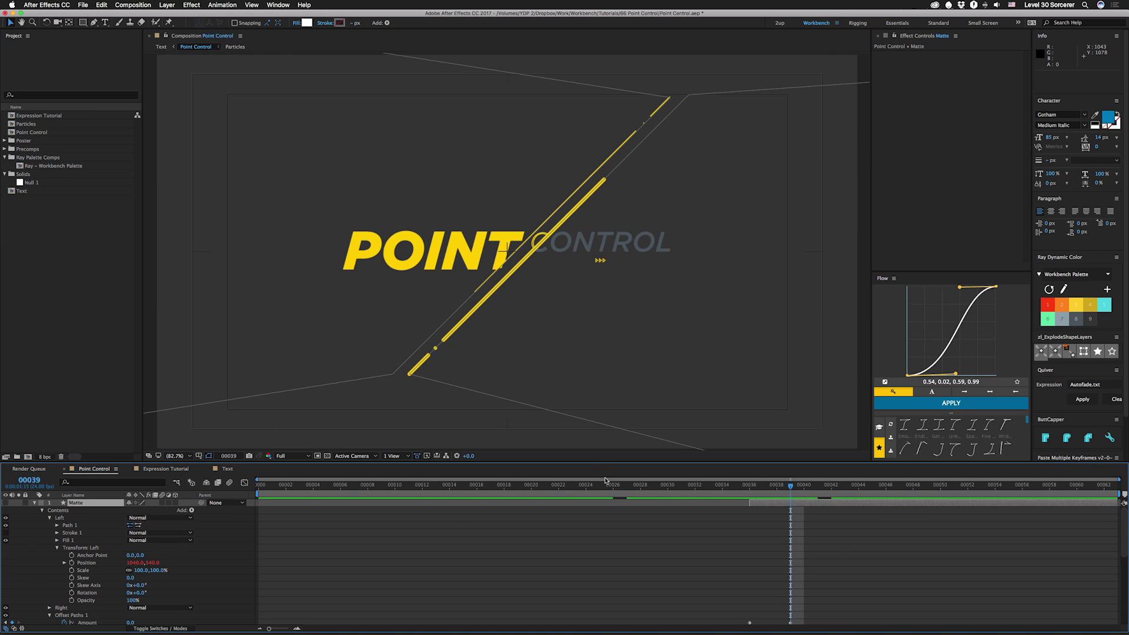
Step: Scrub the swipe animation, step frames with Page Up/Page Down, then preview the Text composition
drag(790, 485, 908, 522)
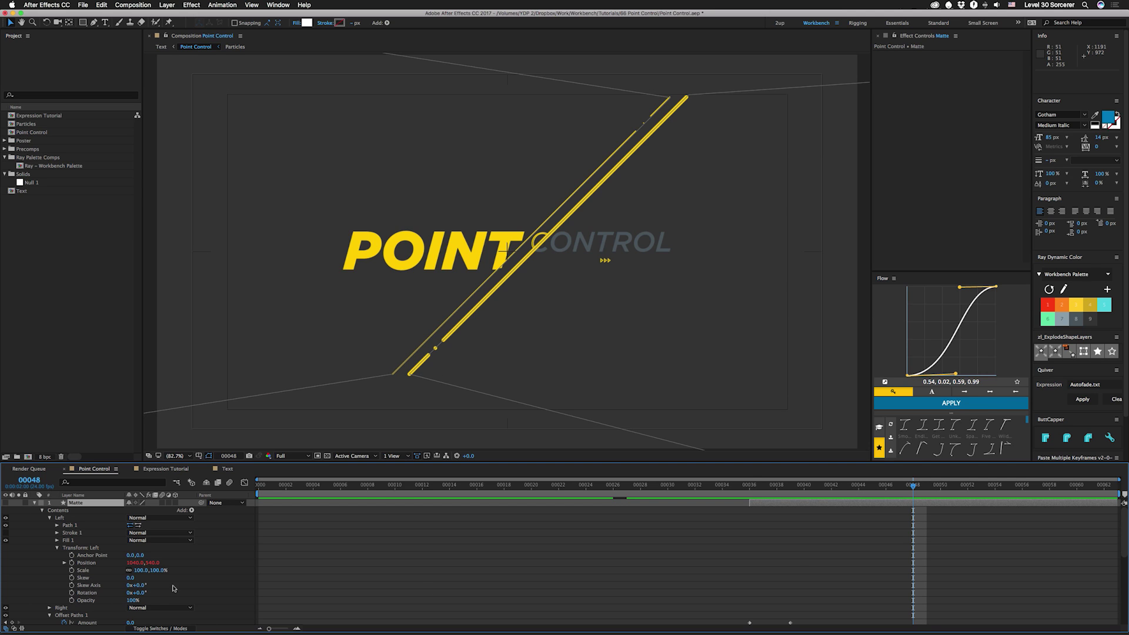
mouse_move(749, 489)
mouse_down()
mouse_move(773, 489)
mouse_move(762, 489)
mouse_up()
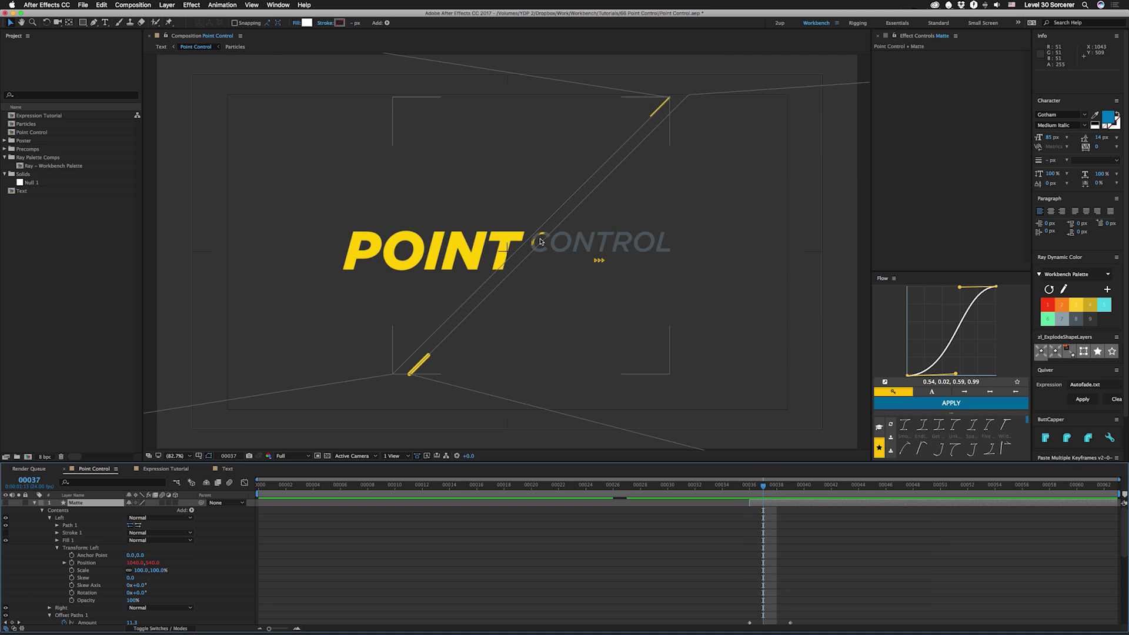
key(Page_Up)
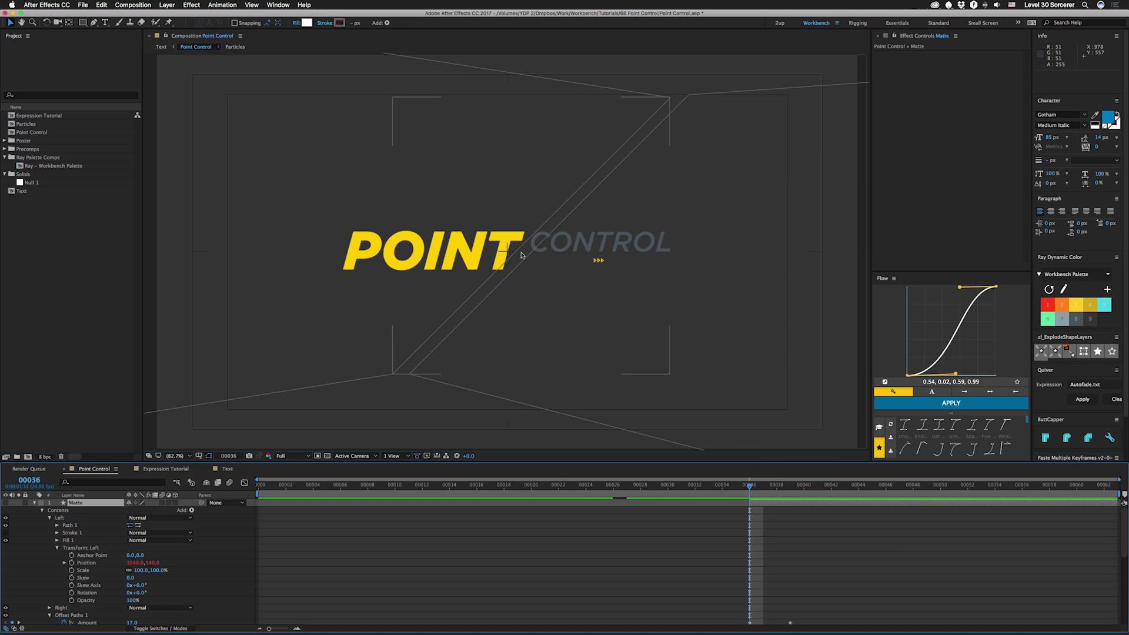
key(Page_Down)
key(Page_Down)
key(Page_Down)
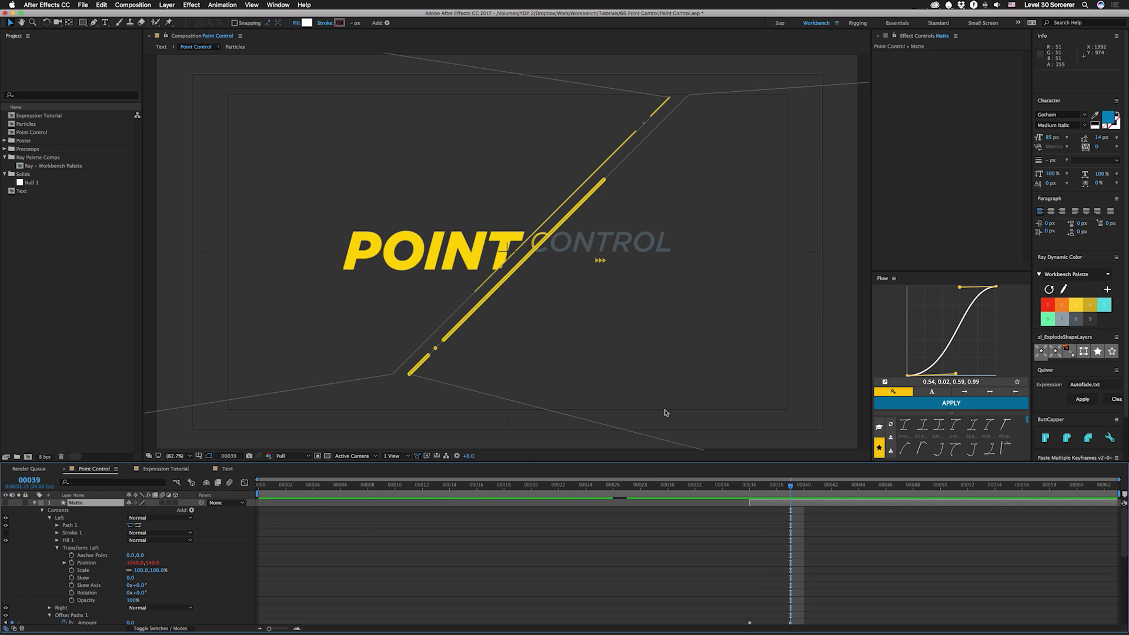
click(227, 469)
key(space)
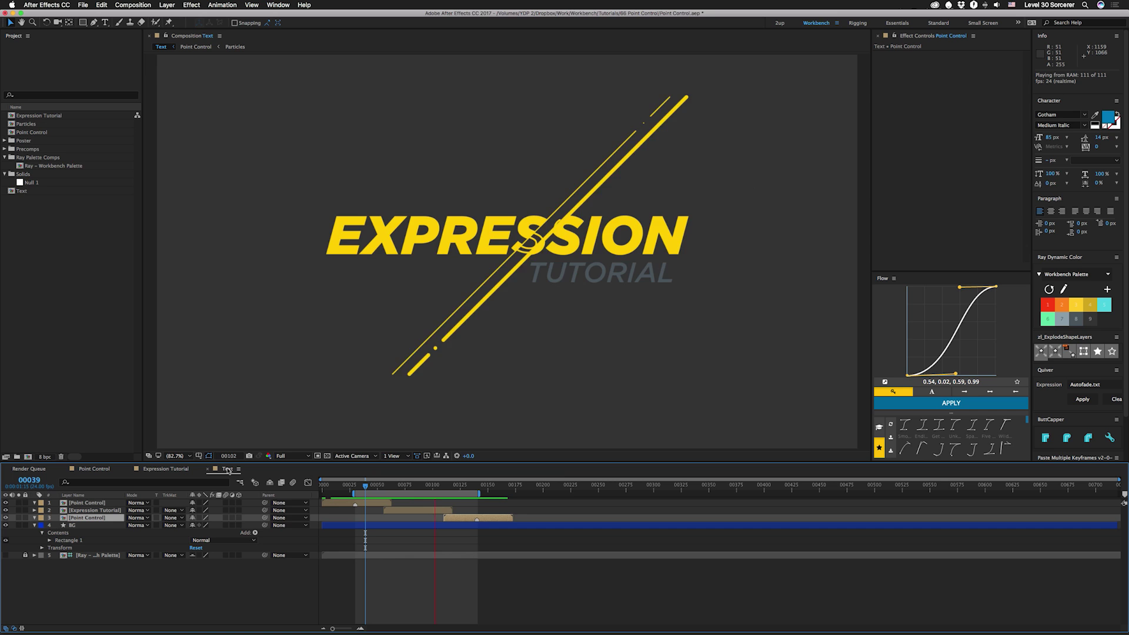
Step: Stop the Text composition preview once it reaches the POINT CONTROL title
key(space)
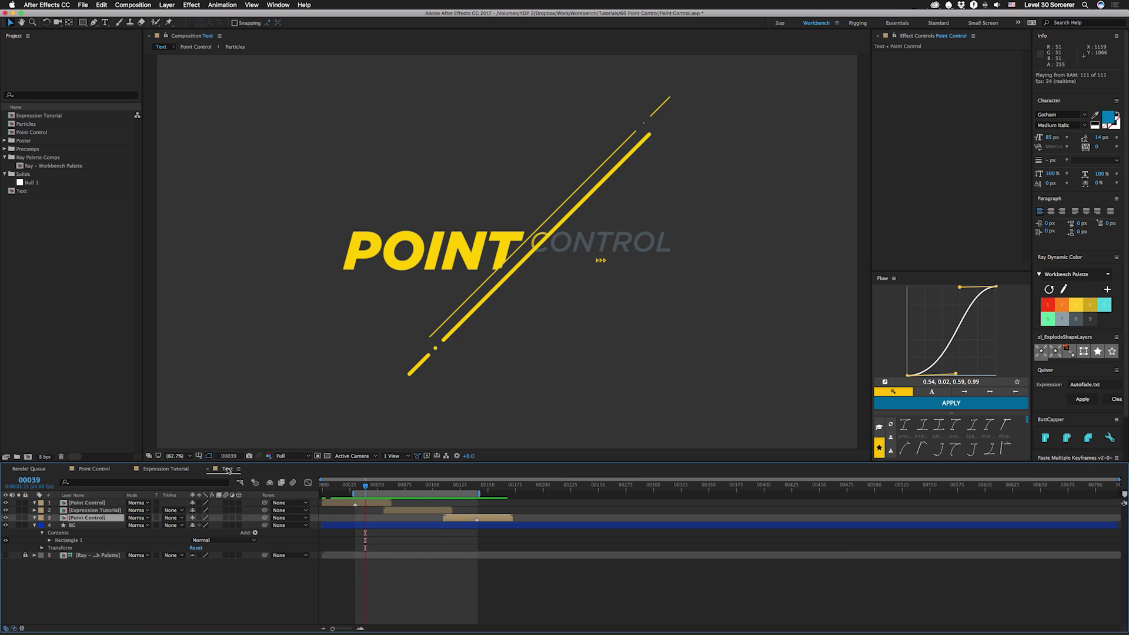